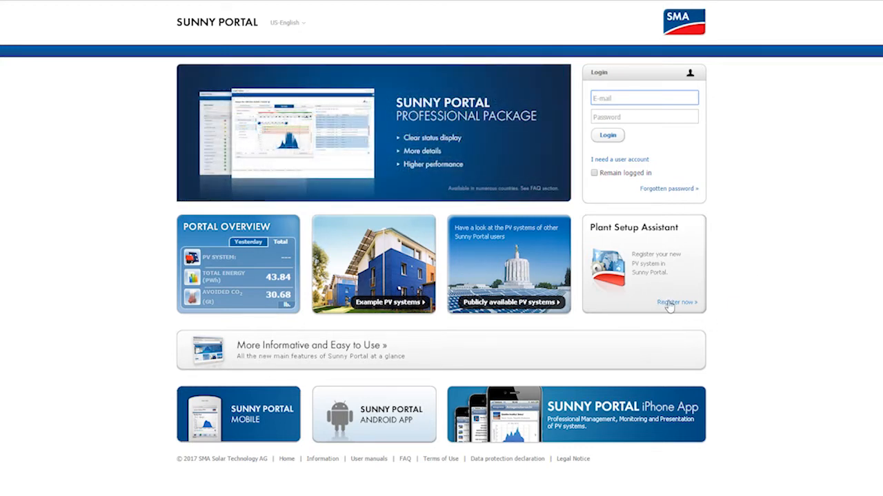
- Start registering a new PV system and sign in with the existing account's e-mail and password
left_click(668, 304)
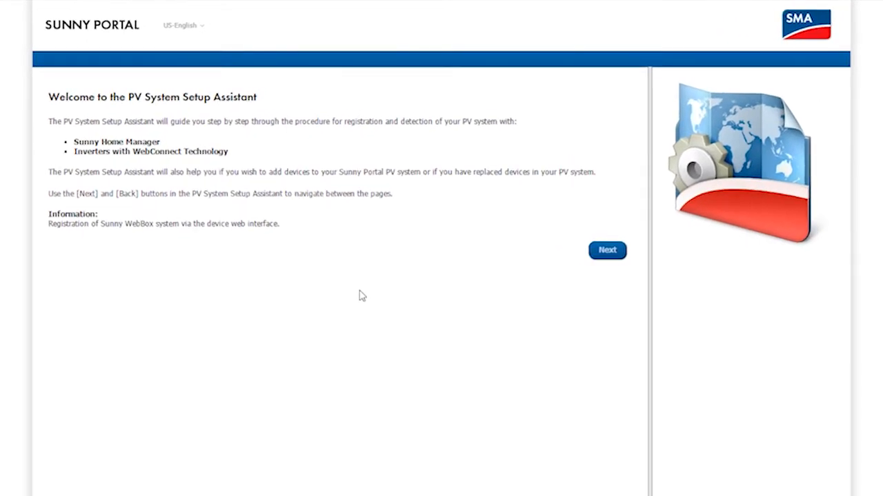
left_click(607, 251)
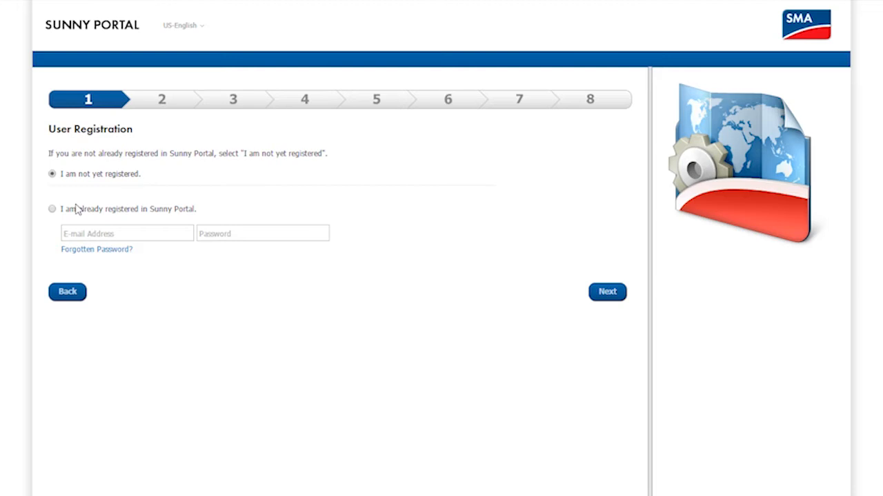
left_click(76, 211)
left_click(90, 231)
left_click(210, 240)
type("••••••••")
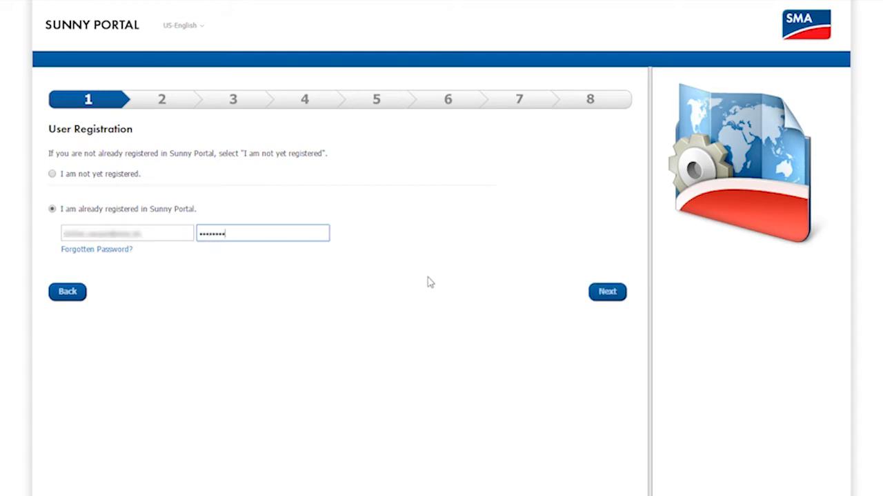
left_click(598, 298)
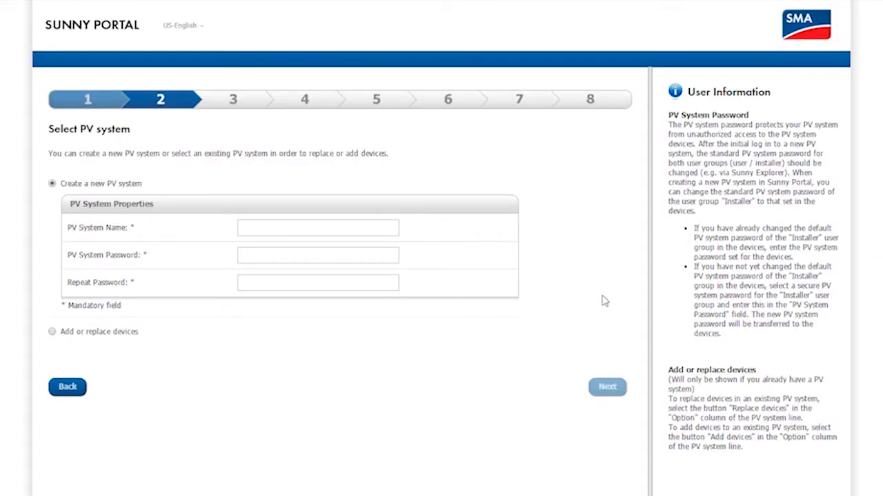
- Name the new PV system 'Jacks Solar System', set and confirm its password, and continue
left_click(528, 233)
type("Jacks Solar System")
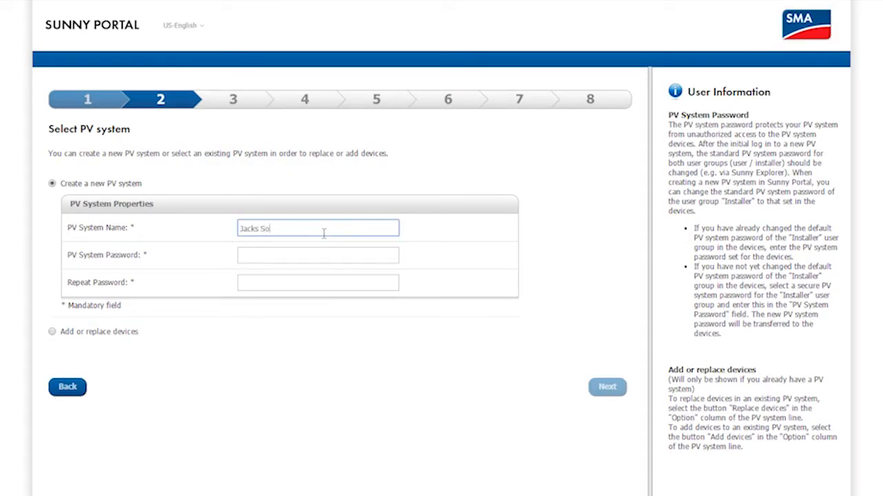
left_click(317, 255)
type("11111")
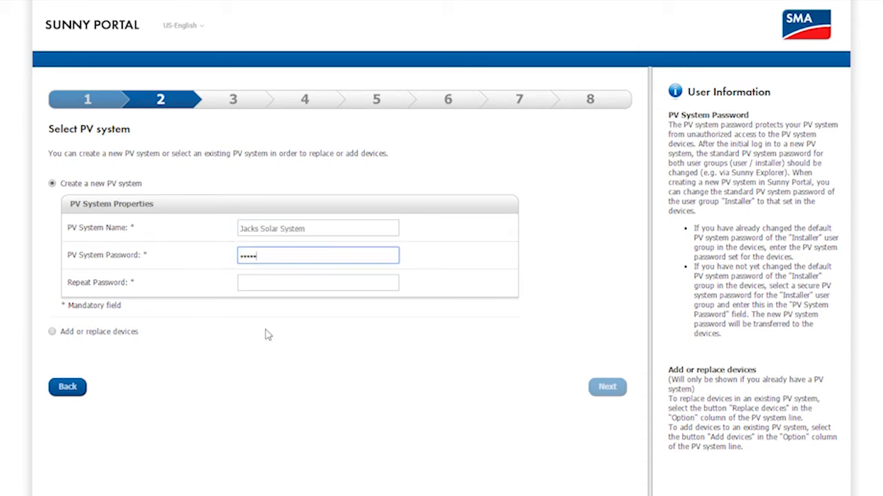
left_click(256, 287)
type("11111")
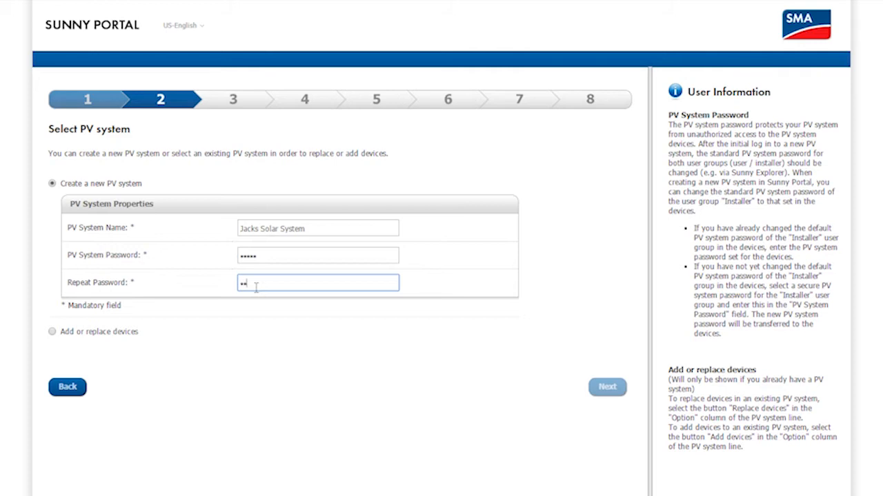
left_click(598, 386)
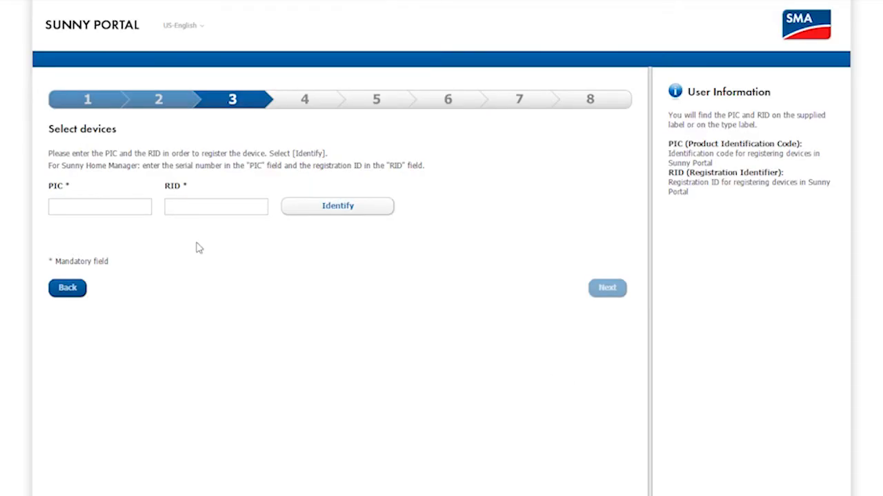
- Identify the SB3.6-1AV-40 inverter from its PIC and RID, then continue to step 7
left_click(130, 207)
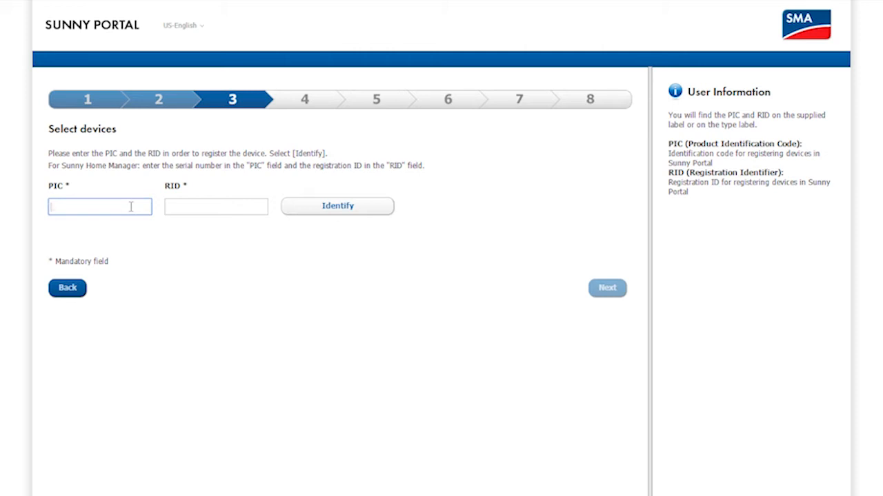
key("ctrl+v")
left_click(178, 206)
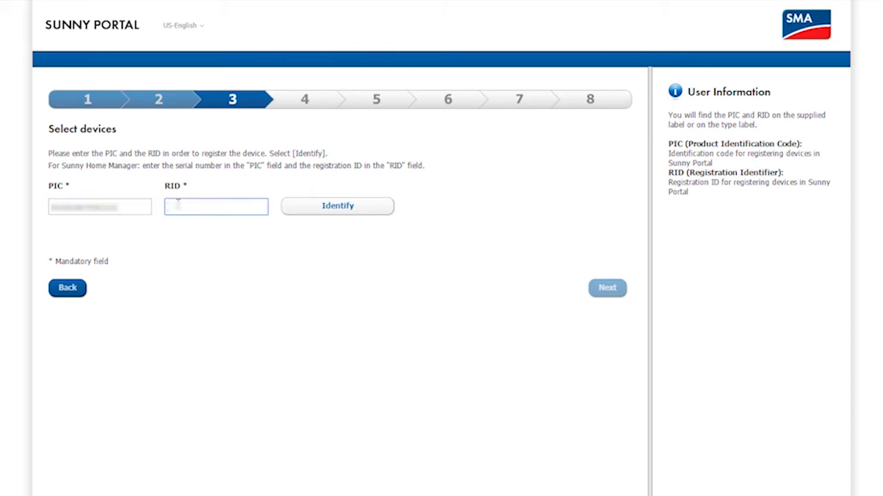
type("*******")
left_click(336, 211)
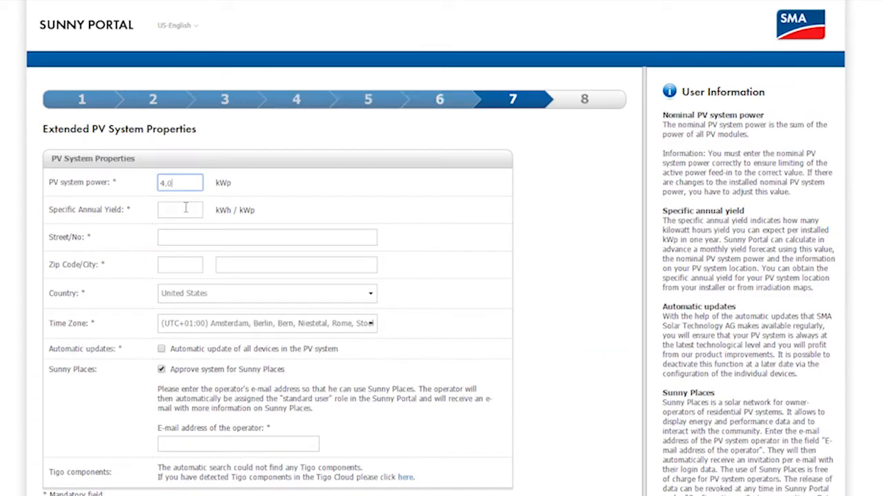
left_click(182, 211)
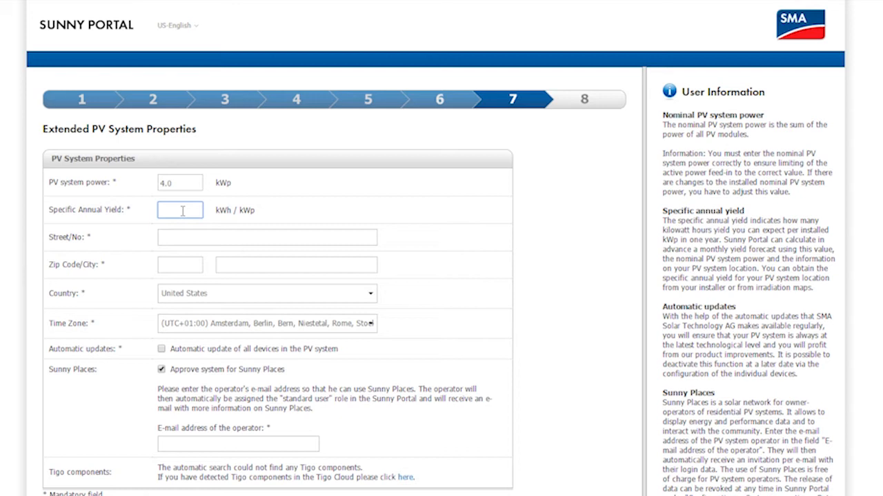
- Enter a 1000 kWh/kWp annual yield, the site's street, zip code and city, and country Australia
type("1000")
left_click(190, 238)
type("King")
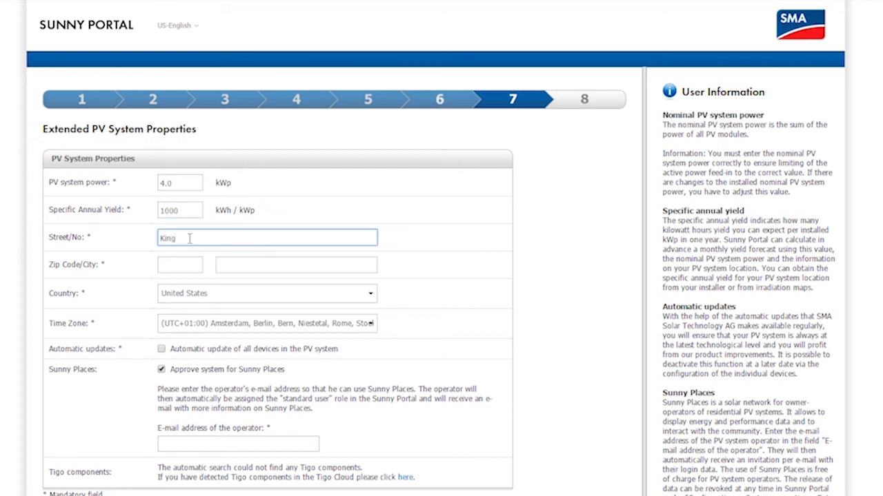
type(" Street")
left_click(170, 264)
type("NSW 2000")
left_click(228, 264)
type("Sydney")
left_click(371, 293)
left_click_drag(371, 475, 370, 313)
left_click(304, 440)
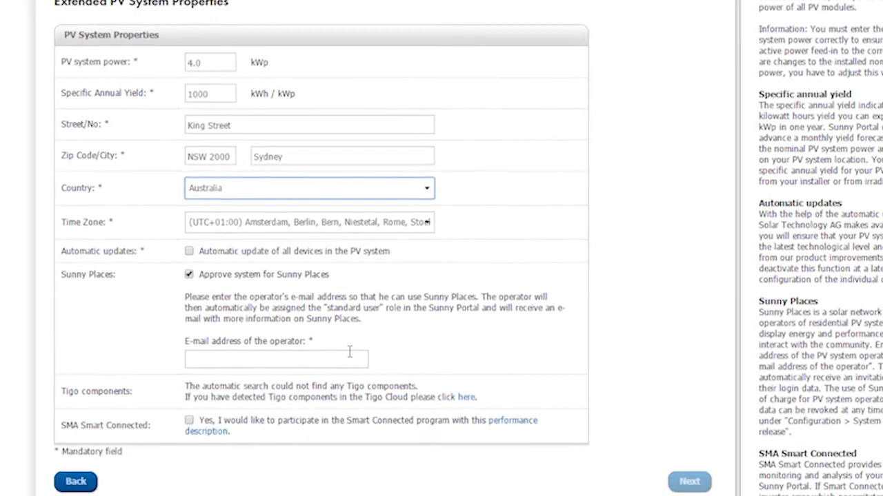
- Enable automatic updates of all devices, enter the operator's e-mail, and tick SMA Smart Connected participation
left_click(190, 253)
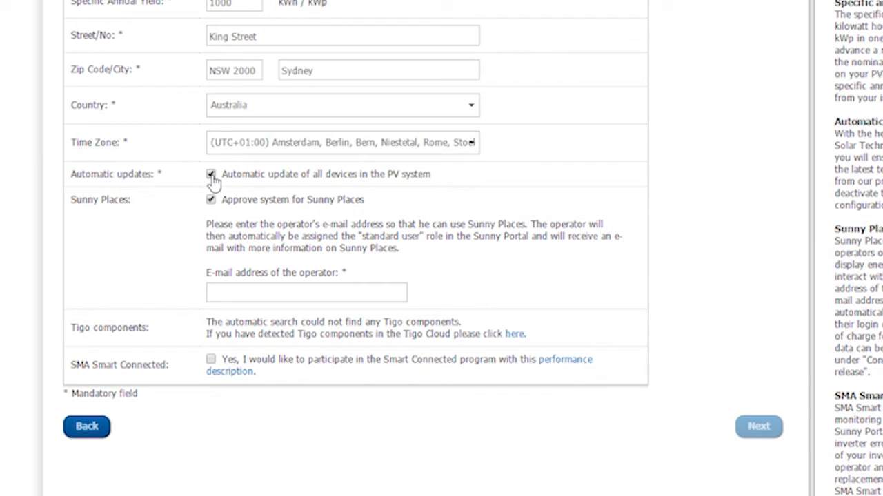
left_click(274, 293)
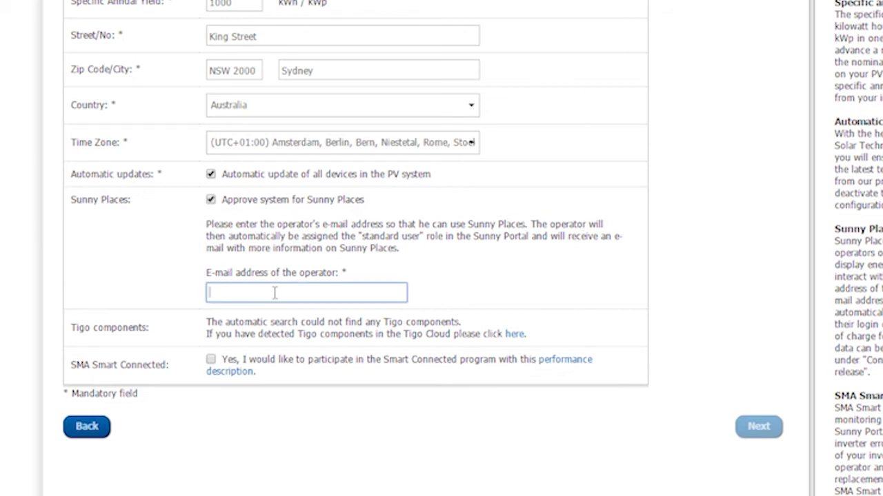
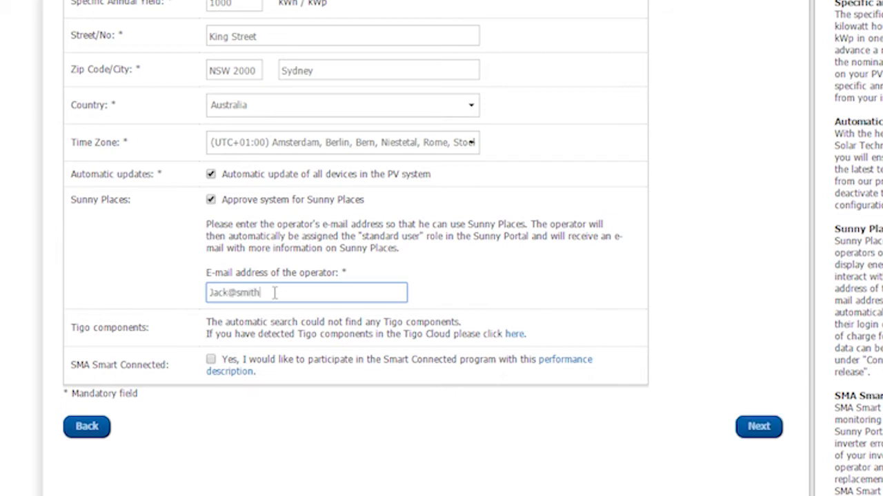
left_click(211, 361)
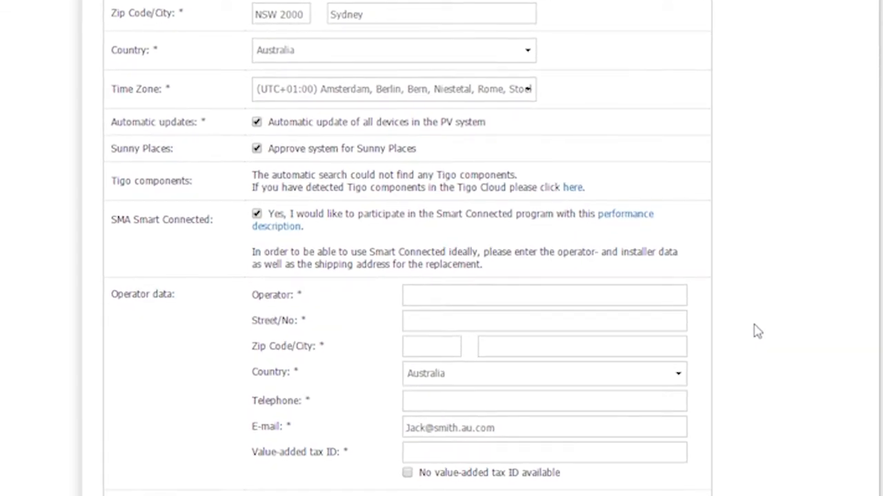
- Open the SMA Smart Connected performance description link
left_click(629, 221)
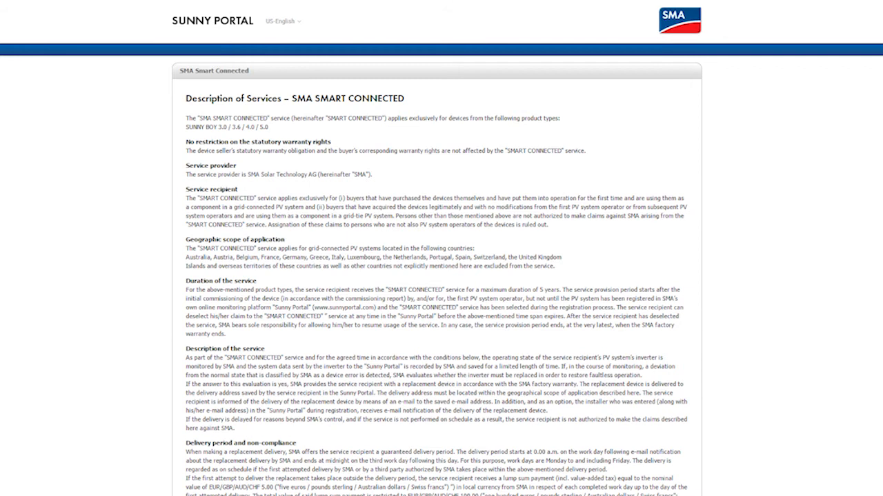
- Scroll through the Smart Connected Description of Services down to its Final validity section
scroll(441, 248, "down", 4)
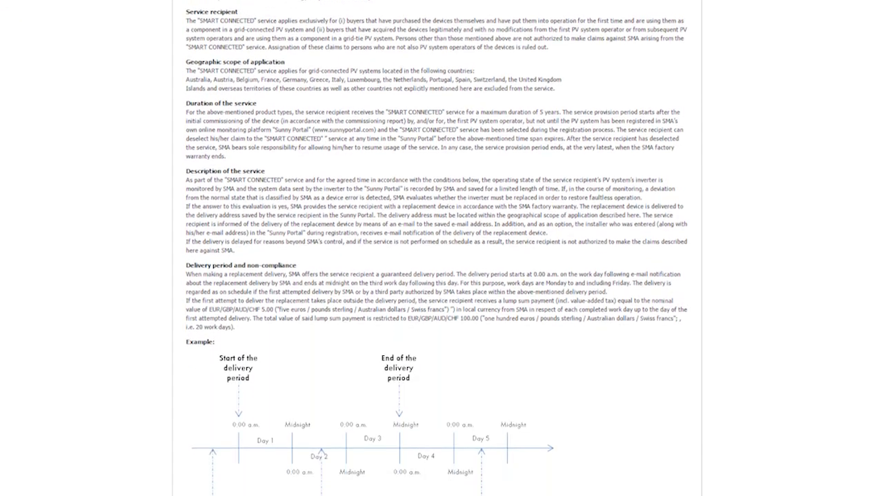
scroll(442, 249, "down", 4)
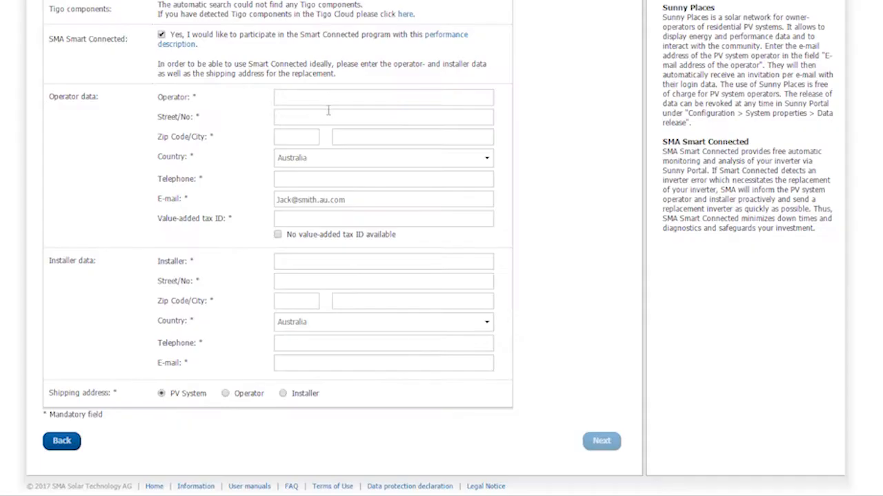
- Fill in the operator's name, street, zip code, city and phone, and tick No value-added tax ID available
left_click(326, 97)
left_click(324, 113)
type("King Street")
key("Tab")
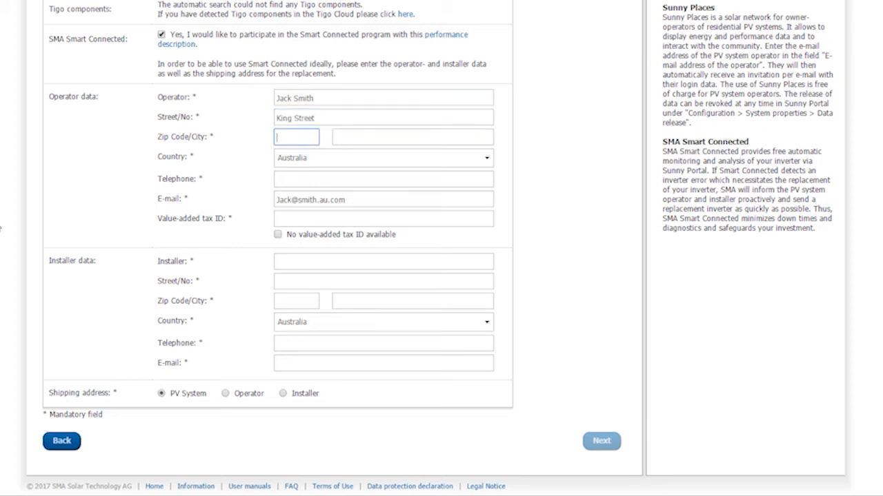
type("NSW 2000")
left_click(469, 137)
type("Sydney")
left_click(459, 179)
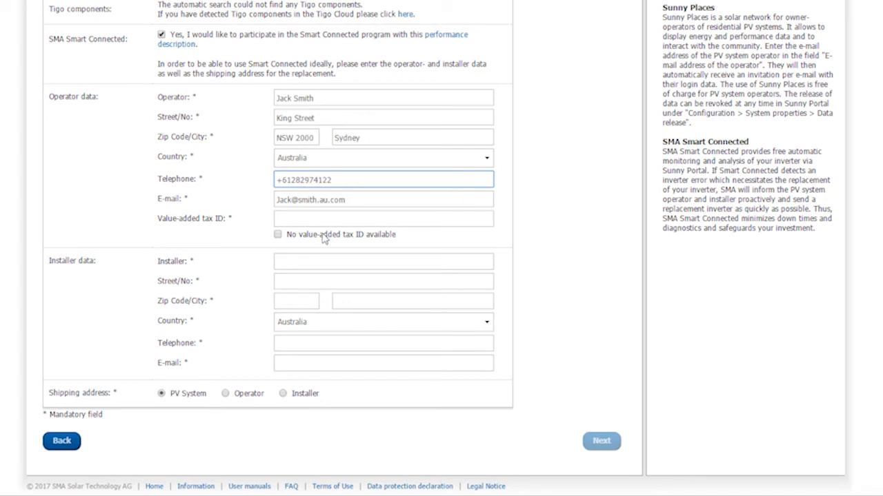
left_click(277, 235)
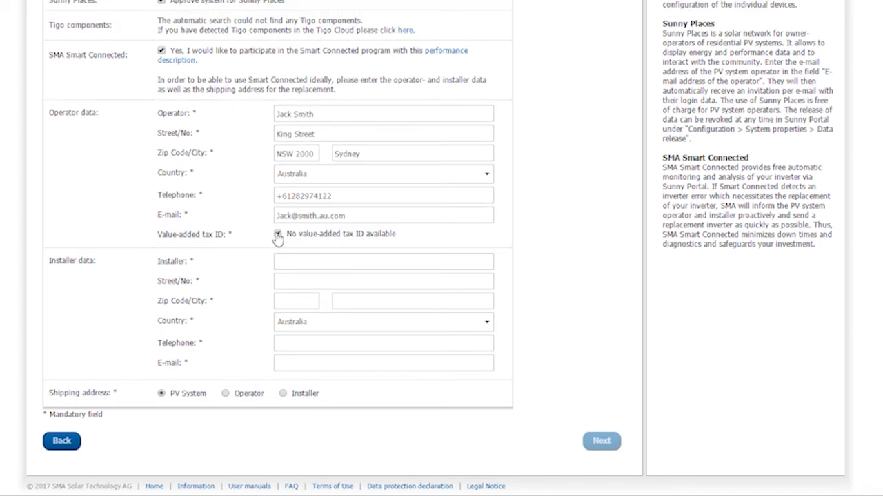
- Fill in the installer's name, street, zip code, city, phone and e-mail, then continue to the summary
left_click(293, 265)
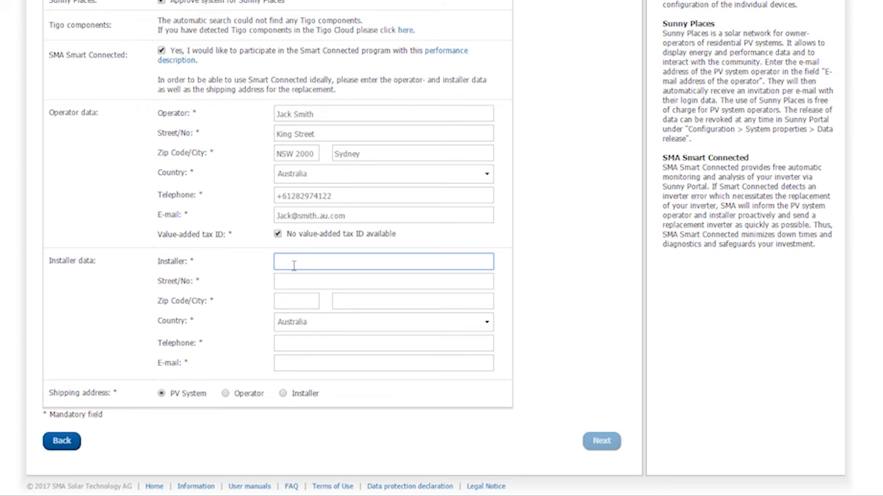
type("Solar Professional")
key("Tab")
type("Queen Street")
key("Tab")
type("NSW 2000")
key("Tab")
type("Sydney")
left_click(332, 344)
left_click(335, 364)
left_click(600, 442)
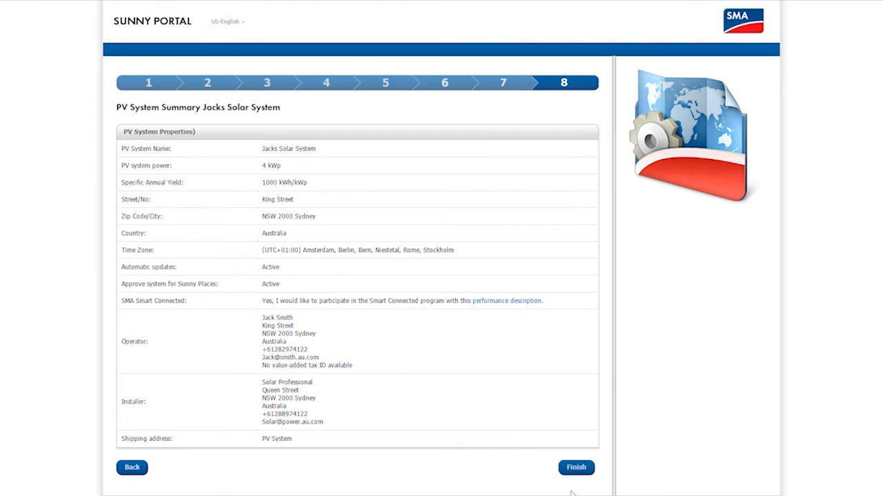
- Finish the registration from the step 8 PV System Summary
left_click(575, 471)
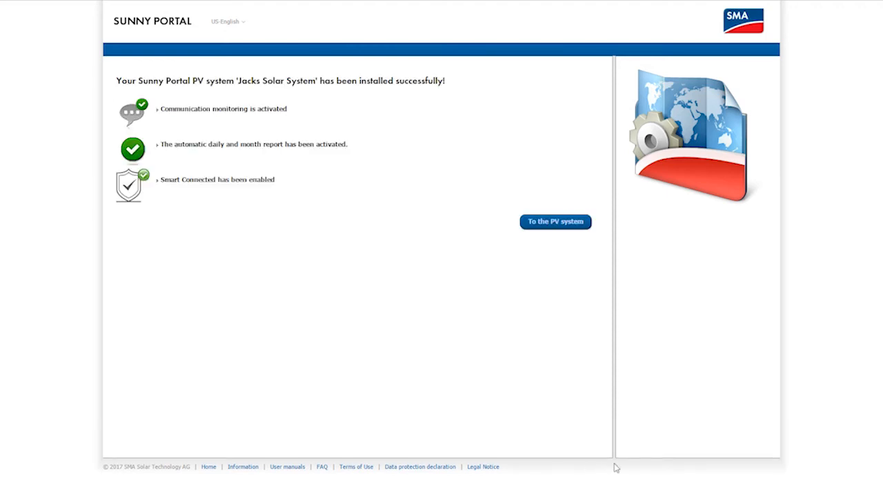
- Go to the Jacks Solar System dashboard and expand Configuration in the left navigation
left_click(556, 222)
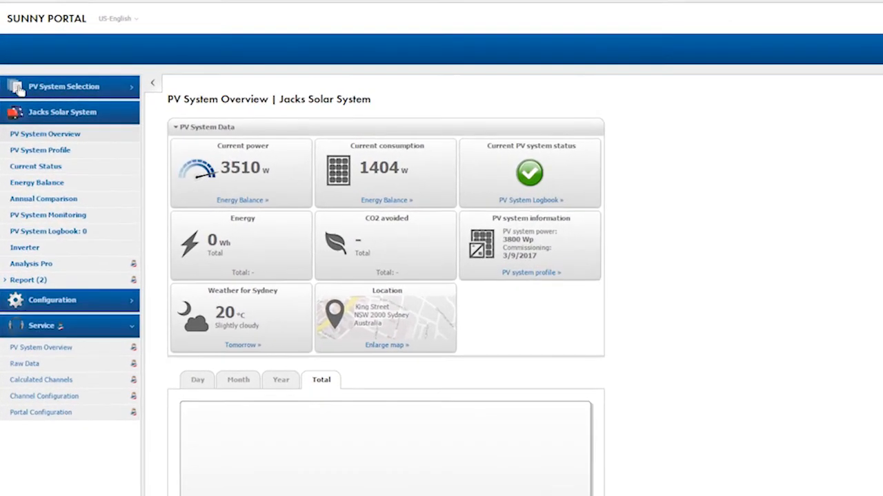
left_click(60, 310)
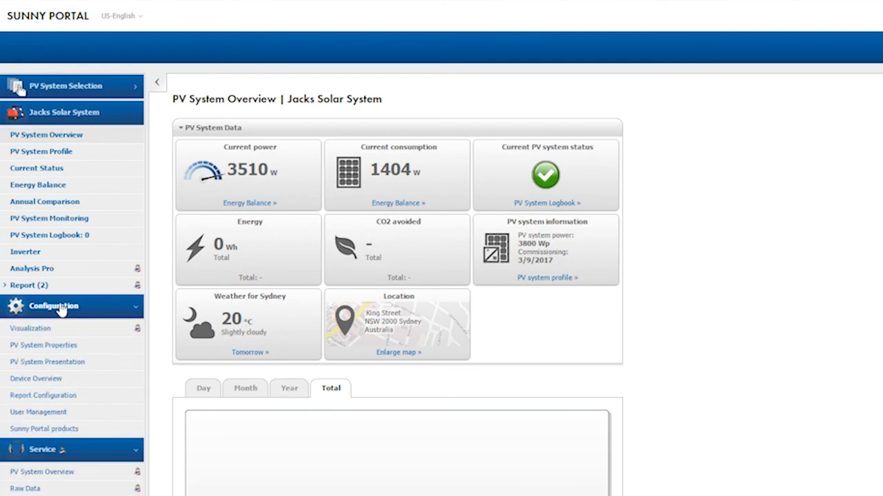
- Show the SB3.6-1AV-40 101 inverter's properties from Device Overview, confirming SMA Smart Connected is Active
left_click(59, 380)
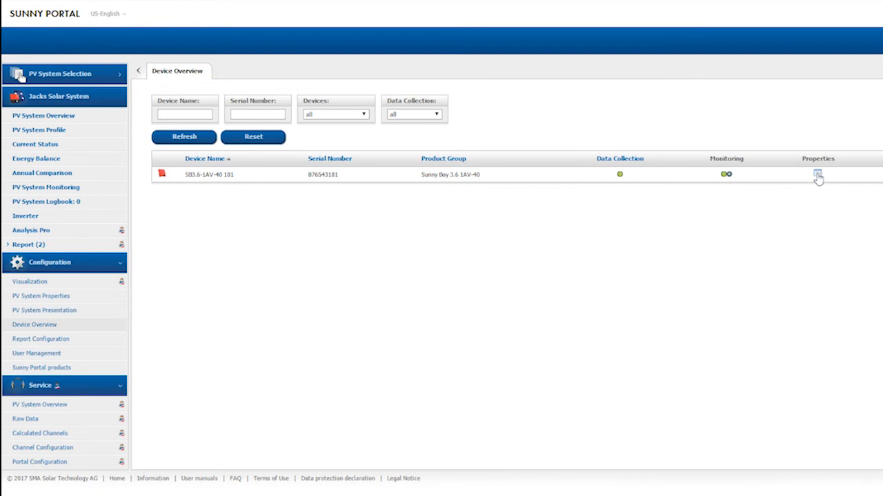
left_click(821, 175)
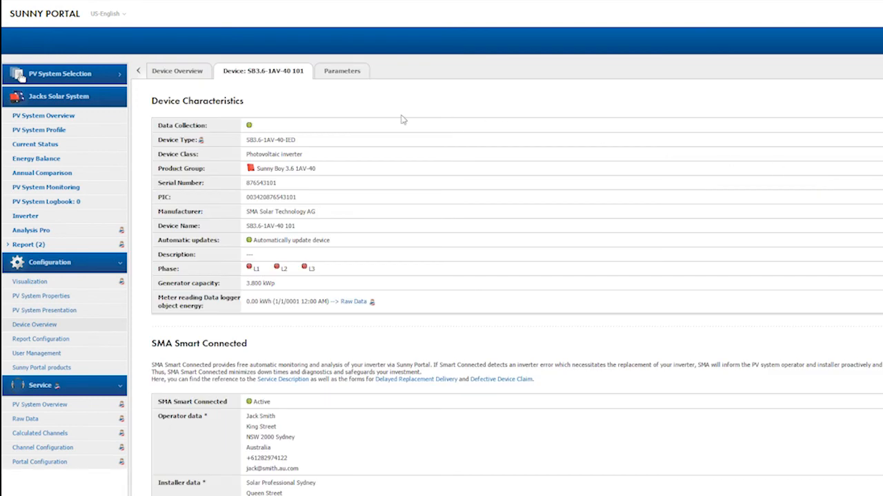
scroll(422, 233, "down", 2)
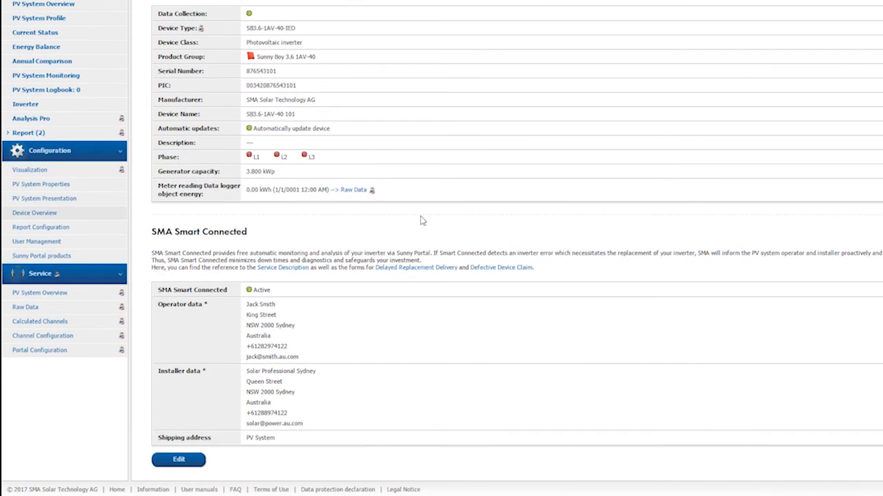
- Review the inverter's edit form, then log out through the user-name menu
left_click(185, 460)
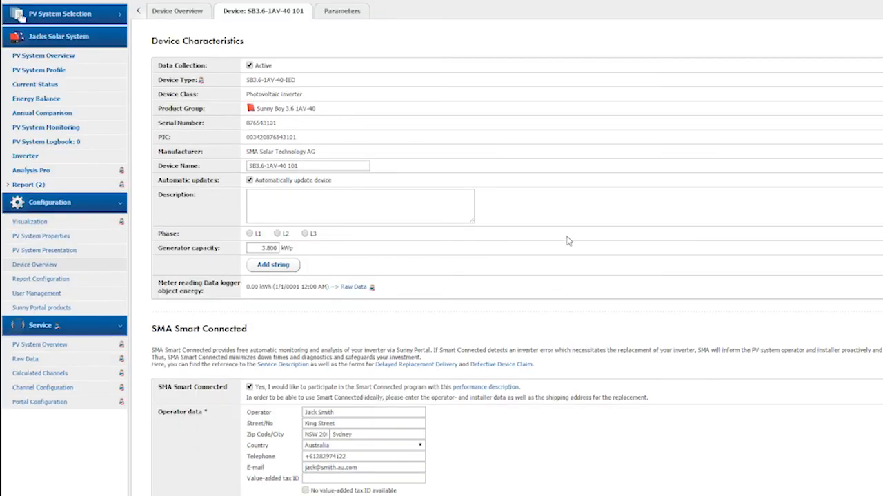
scroll(568, 240, "down", 2)
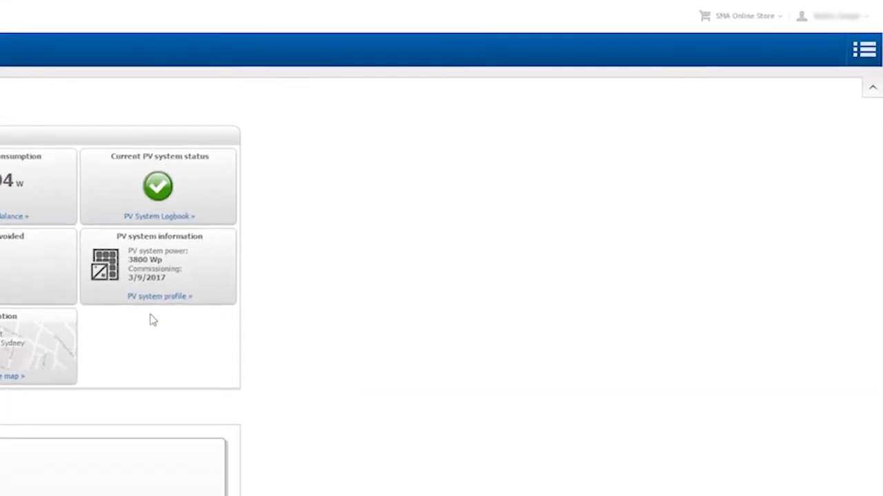
left_click(871, 19)
left_click(857, 89)
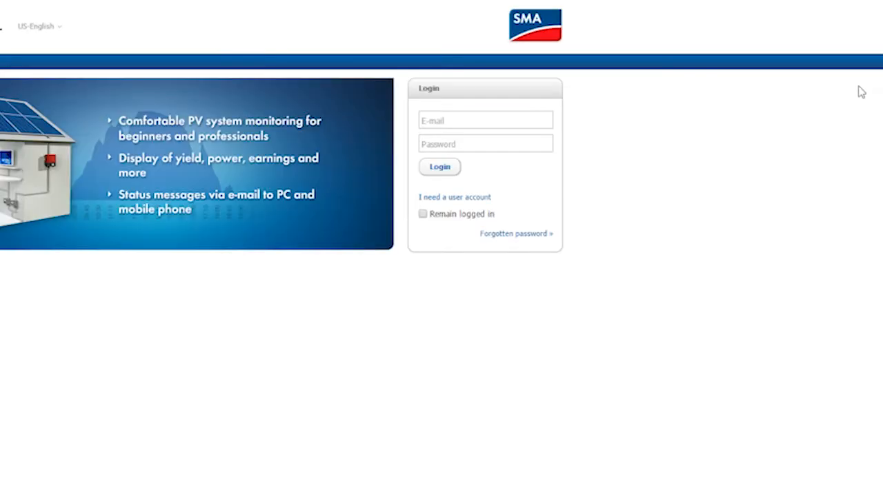